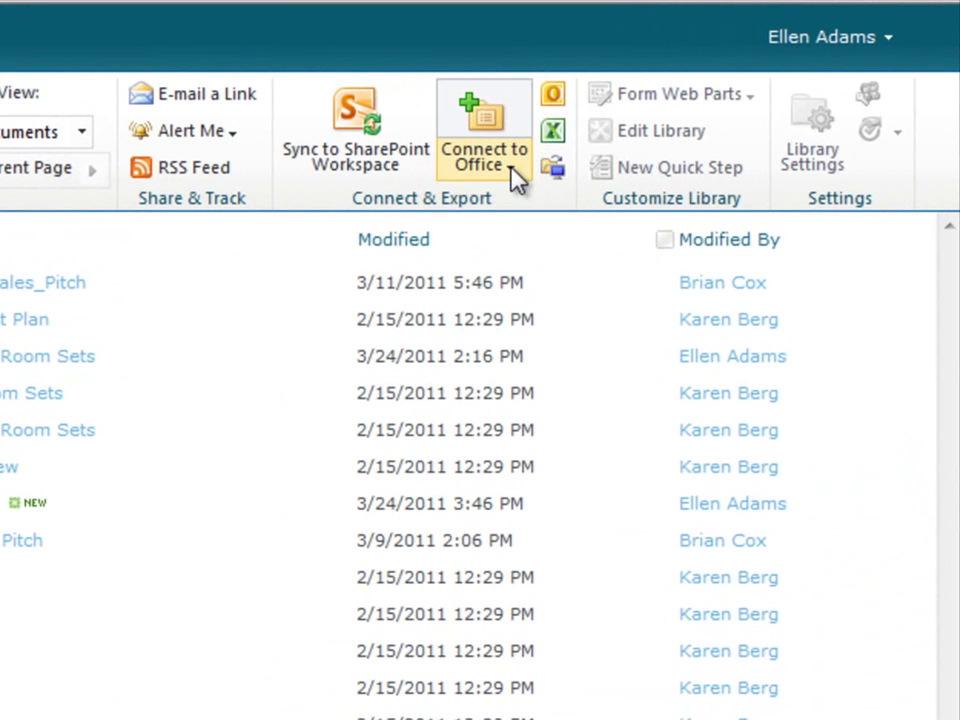
Open the Connect to Office options on the SharePoint slide library ribbon
{"action": "left_click", "coordinate": [523, 166]}
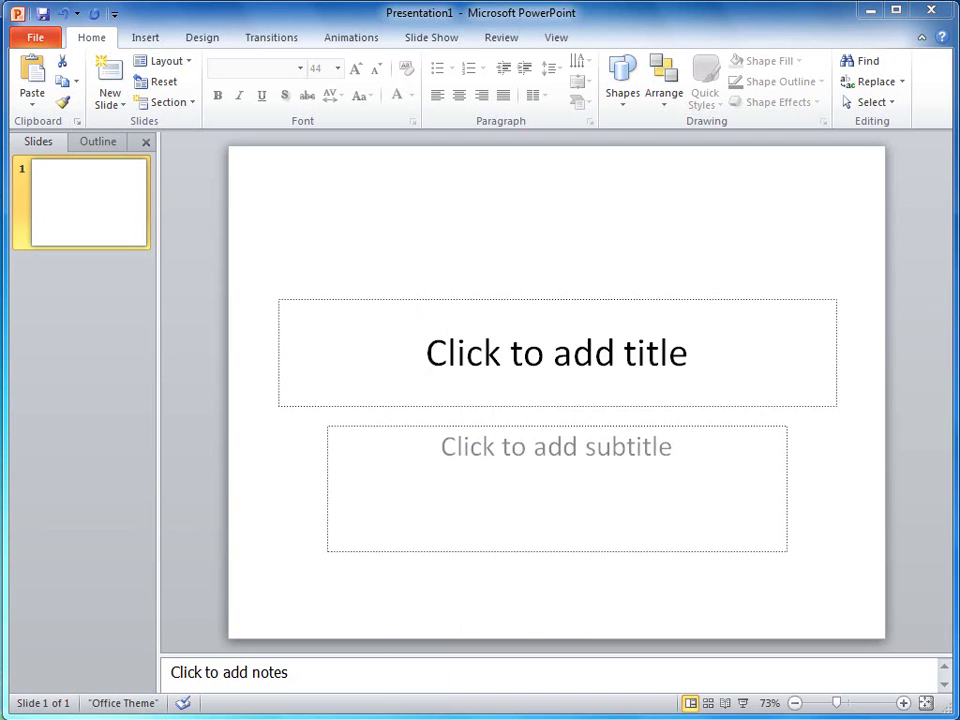
Open Reuse Slides from the New Slide menu and browse the 15 Fabrikam Sales library slides
{"action": "left_click", "coordinate": [122, 104]}
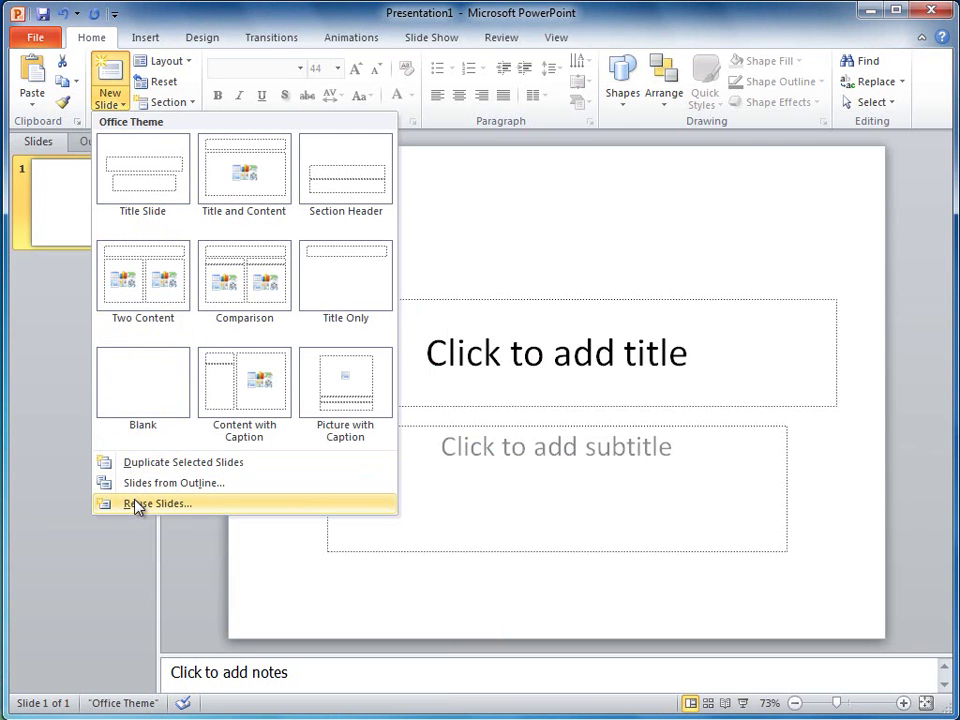
{"action": "left_click", "coordinate": [101, 505]}
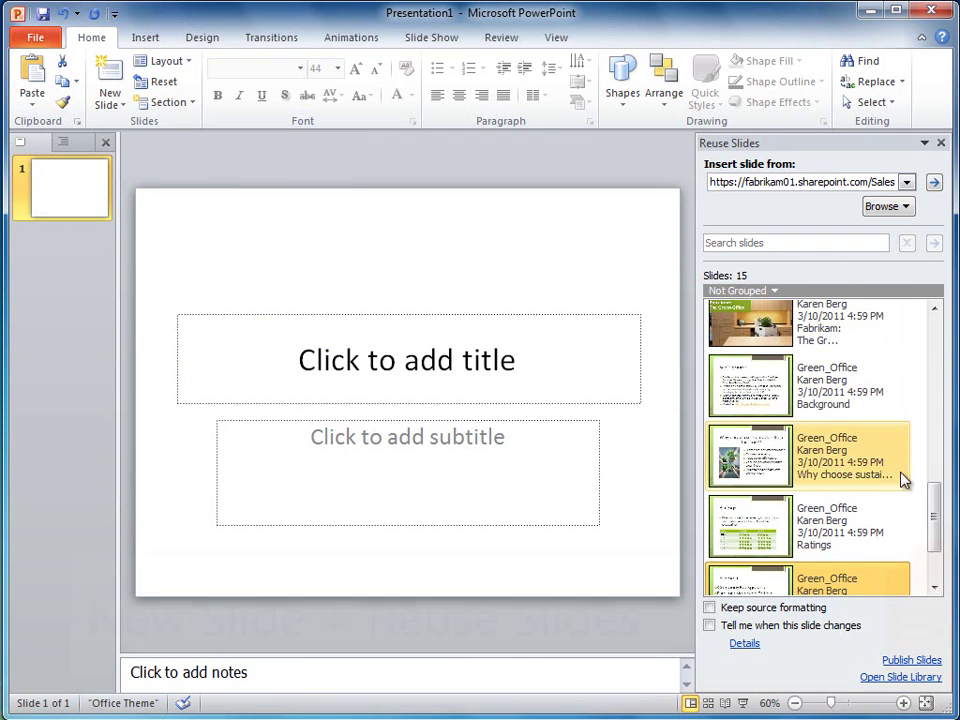
{"action": "left_click_drag", "start_coordinate": [932, 500], "coordinate": [937, 335]}
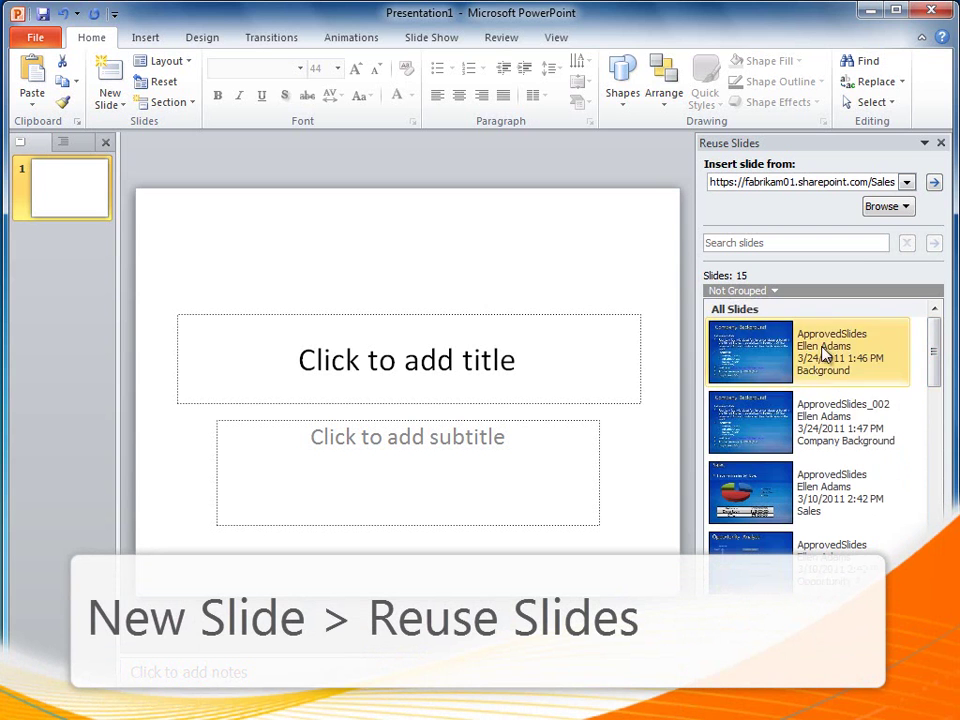
{"action": "mouse_move", "coordinate": [772, 363]}
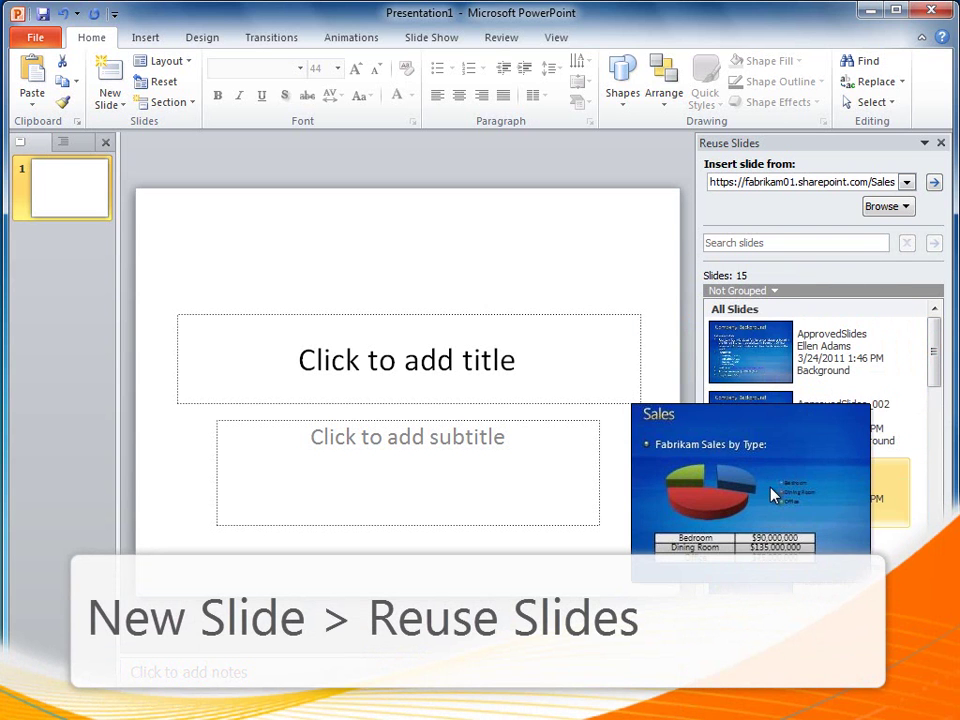
{"action": "left_click_drag", "start_coordinate": [938, 378], "coordinate": [940, 460]}
{"action": "mouse_move", "coordinate": [765, 425]}
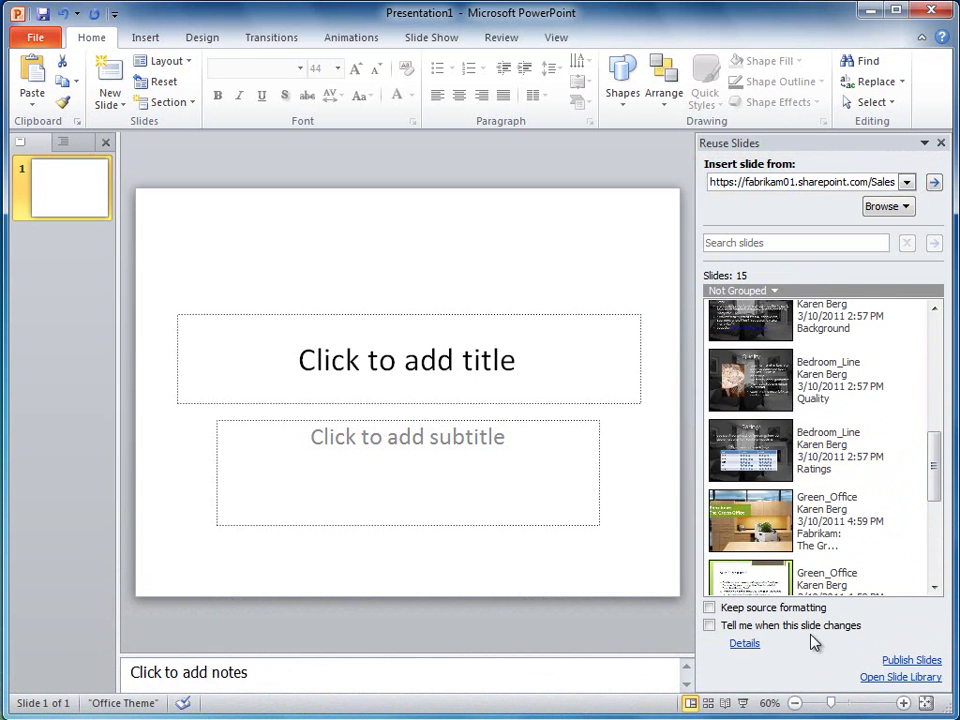
{"action": "left_click_drag", "start_coordinate": [936, 489], "coordinate": [940, 552]}
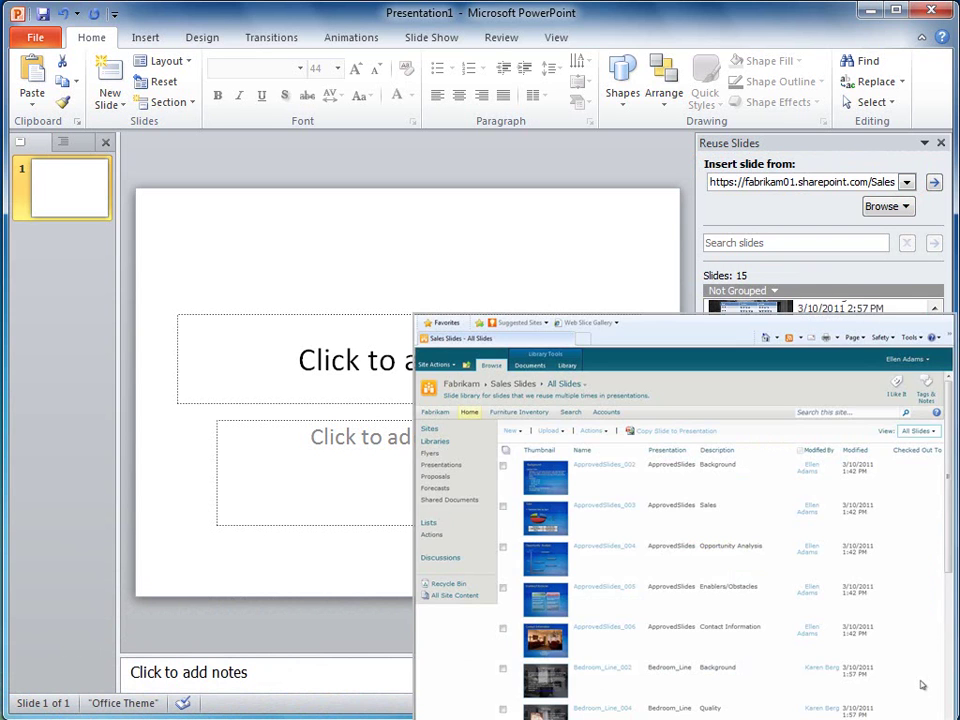
Mark ApprovedSlides_002, 003 and 005 in the library and tick Keep source formatting
{"action": "left_click", "coordinate": [503, 467]}
{"action": "left_click", "coordinate": [503, 507]}
{"action": "left_click", "coordinate": [504, 591]}
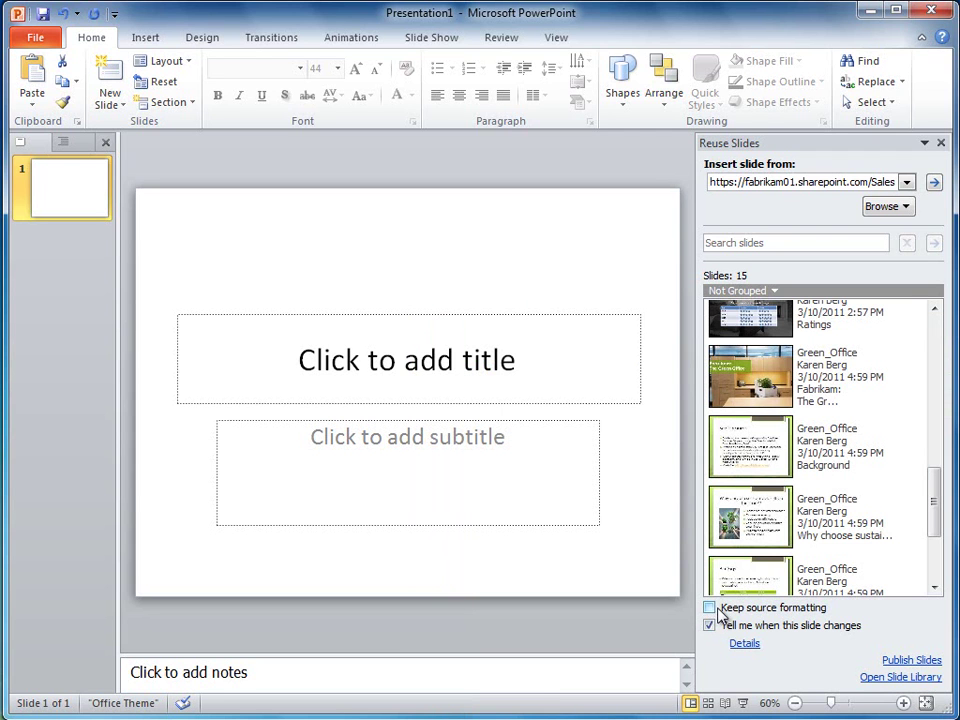
{"action": "left_click", "coordinate": [710, 608]}
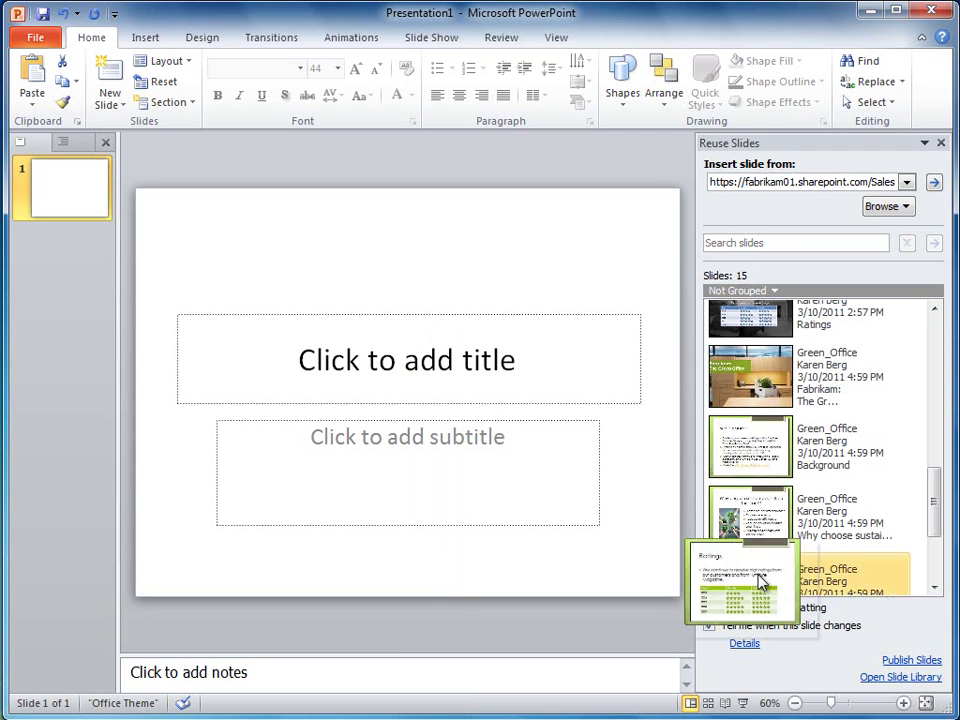
Insert the Background, sustainability, Ratings, Agenda and Quality matters slides into the deck
{"action": "mouse_move", "coordinate": [758, 395]}
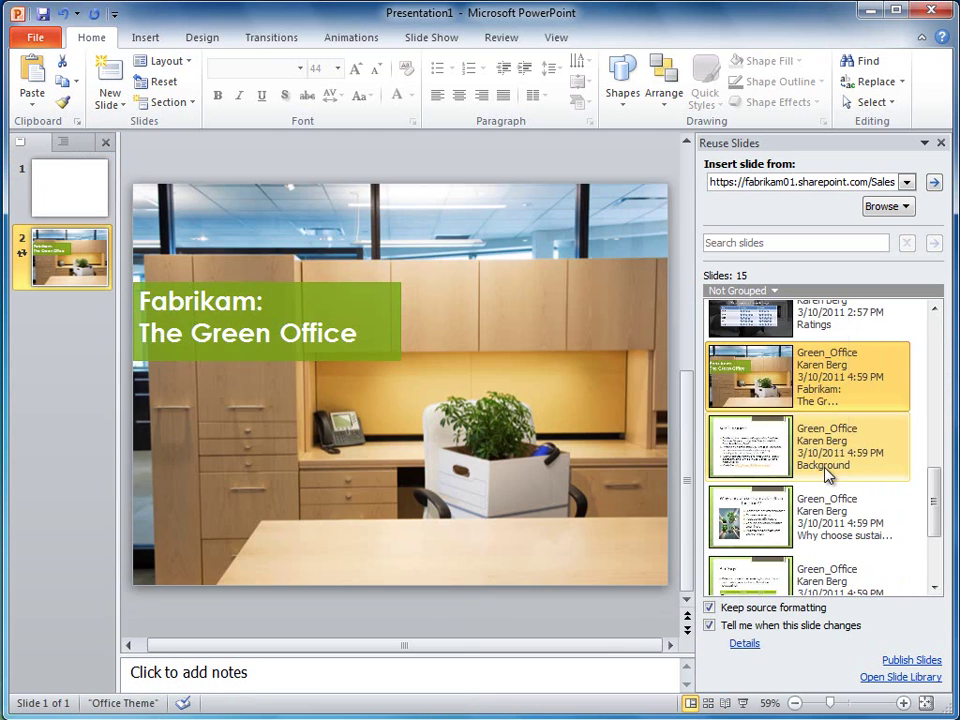
{"action": "mouse_move", "coordinate": [826, 475]}
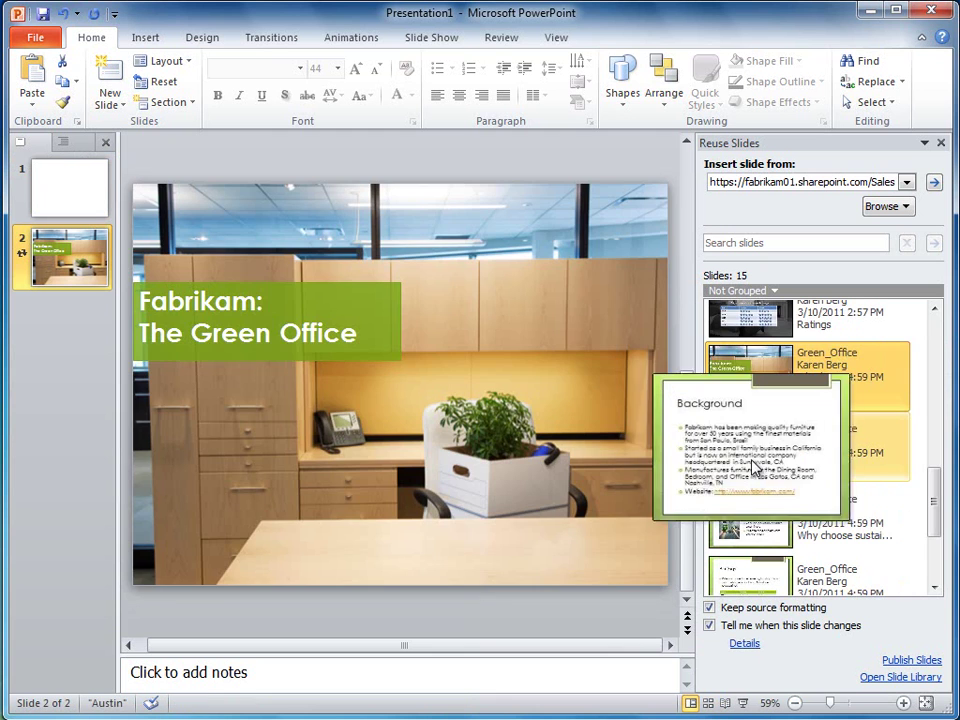
{"action": "left_click", "coordinate": [755, 458]}
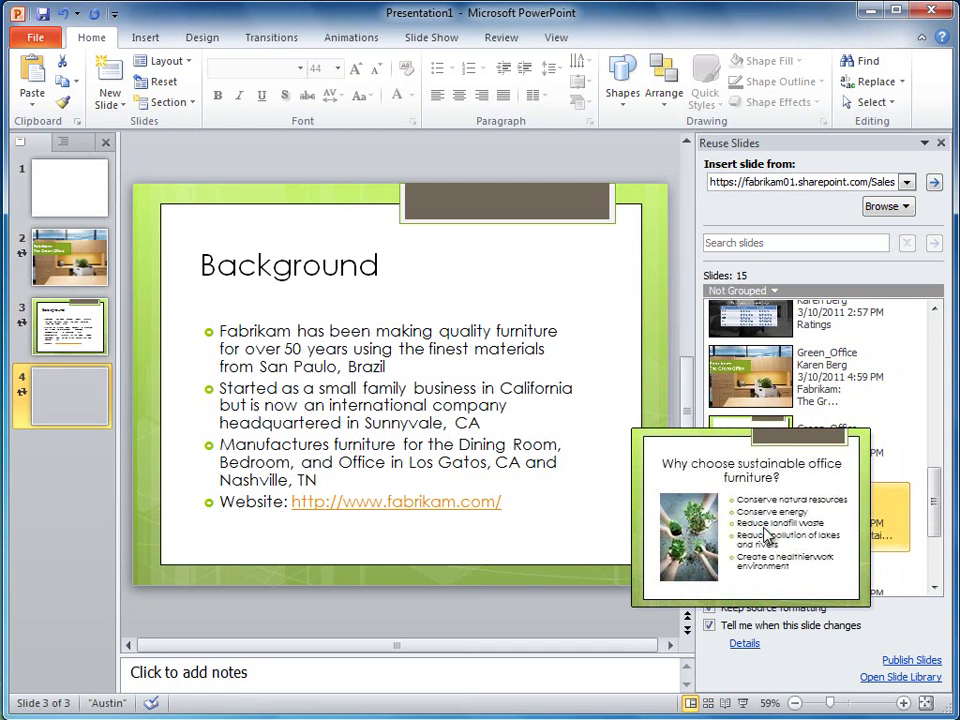
{"action": "left_click", "coordinate": [760, 530]}
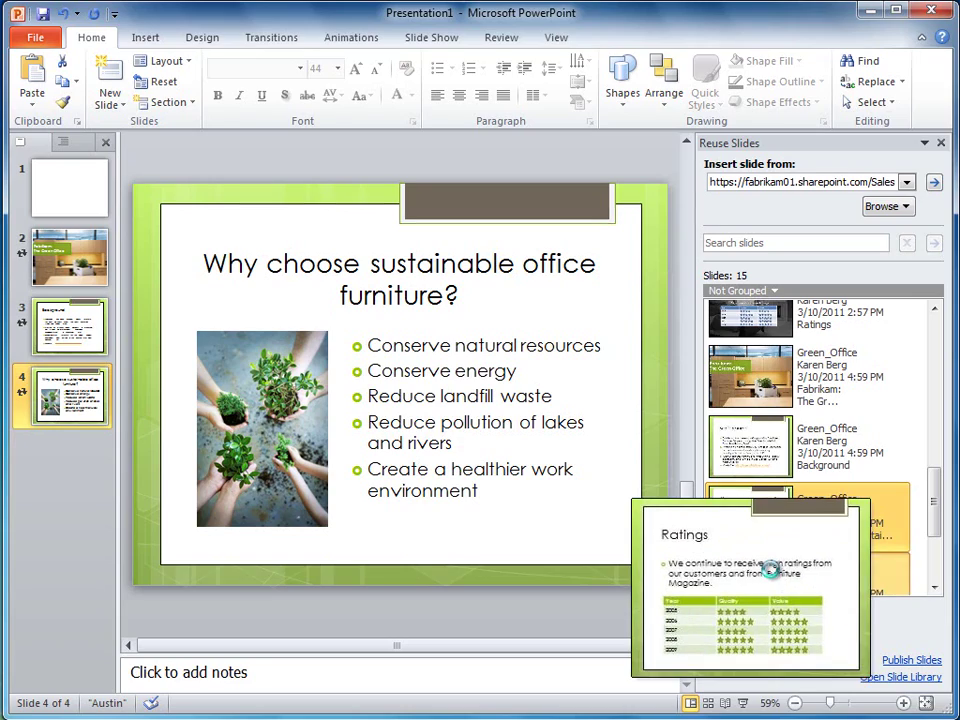
{"action": "left_click", "coordinate": [771, 571]}
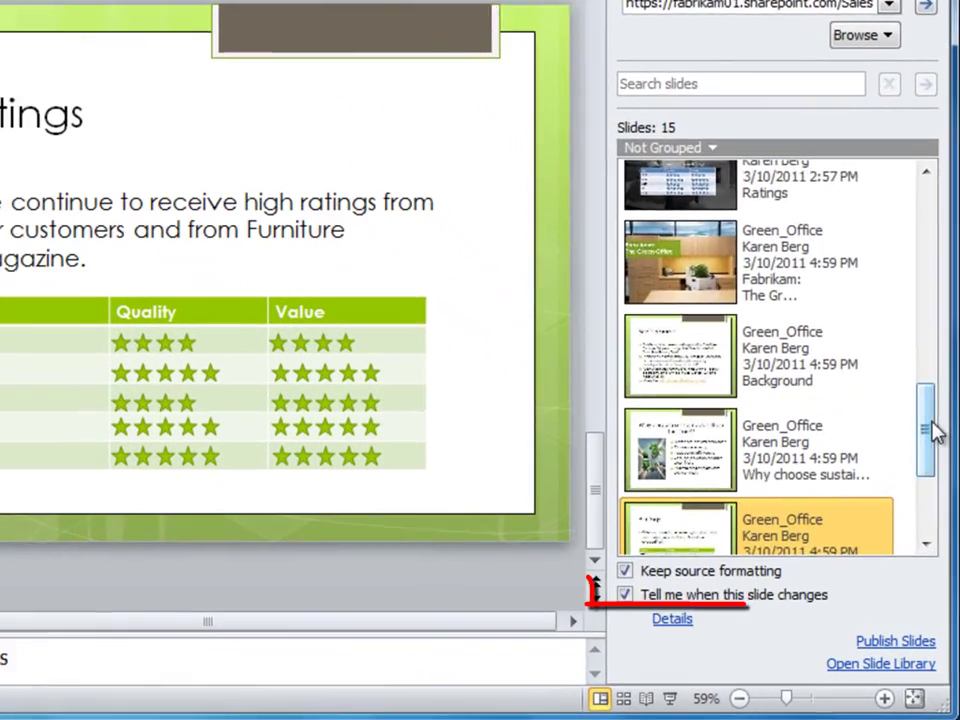
{"action": "left_click_drag", "start_coordinate": [935, 430], "coordinate": [925, 494]}
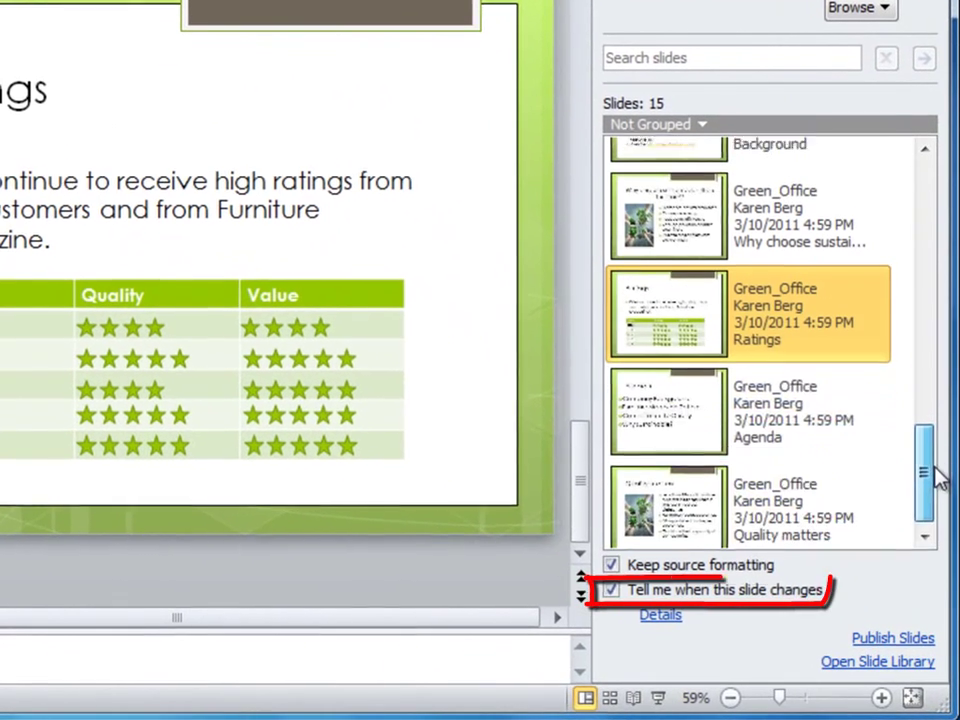
{"action": "mouse_move", "coordinate": [686, 433]}
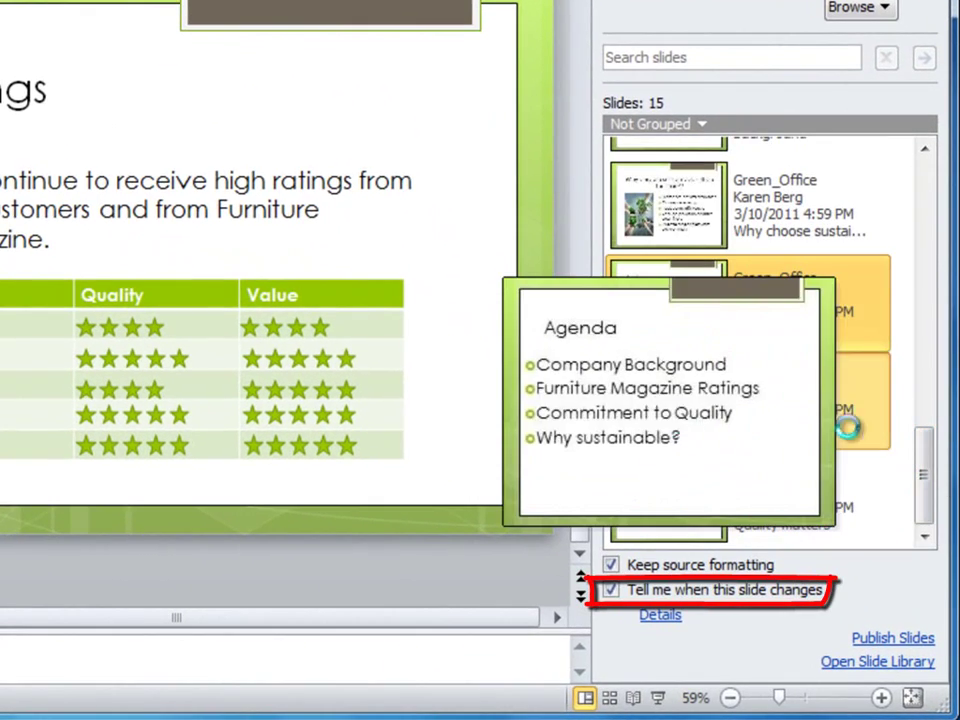
{"action": "left_click", "coordinate": [848, 428]}
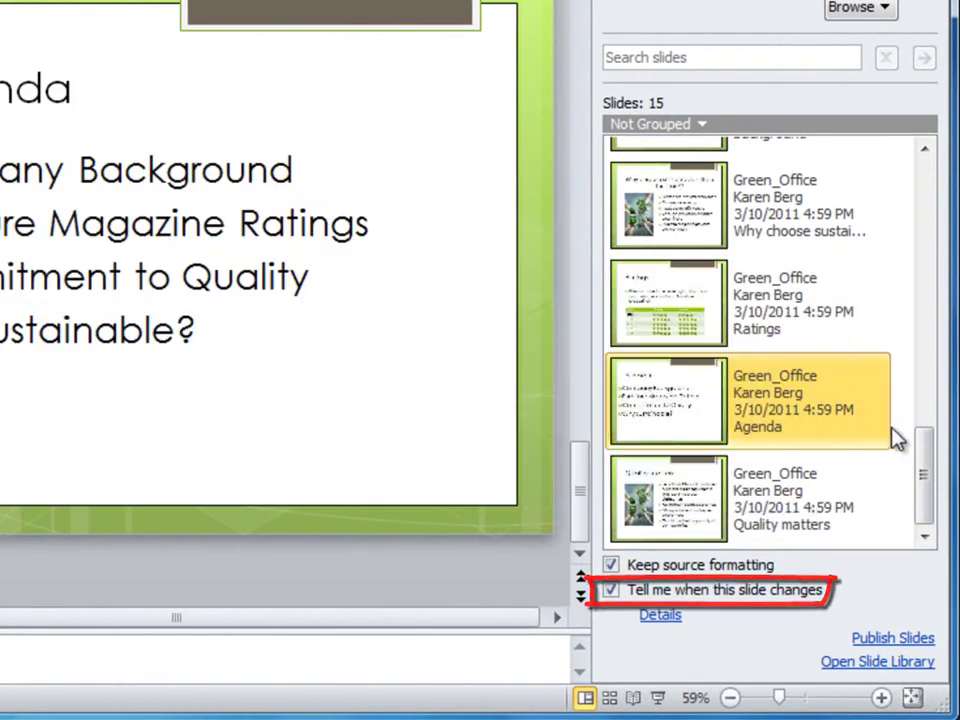
{"action": "mouse_move", "coordinate": [704, 517]}
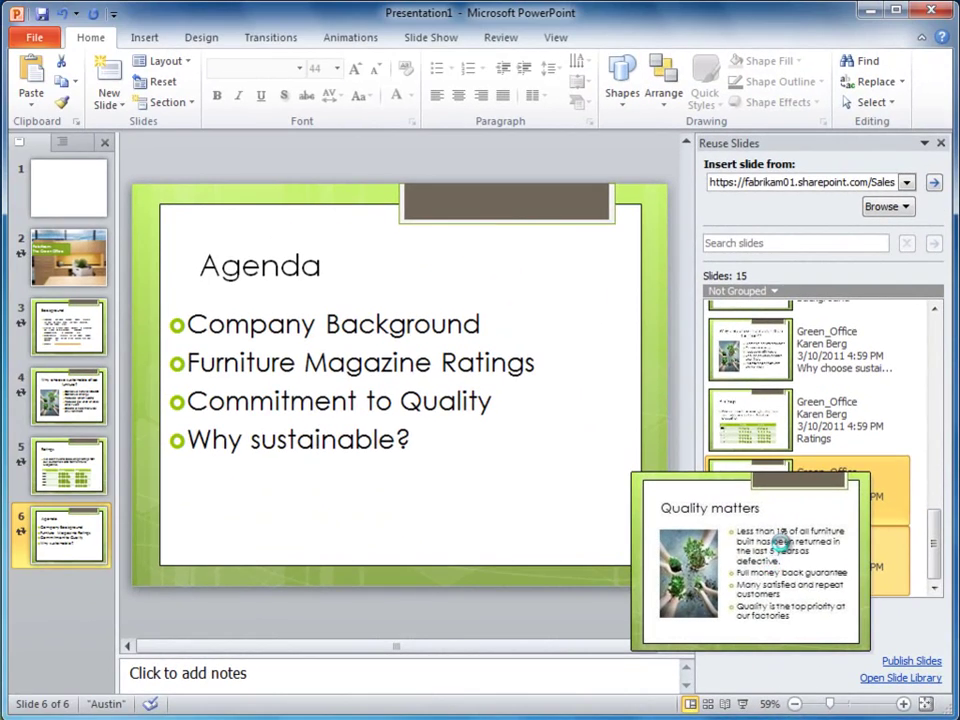
{"action": "left_click", "coordinate": [783, 541]}
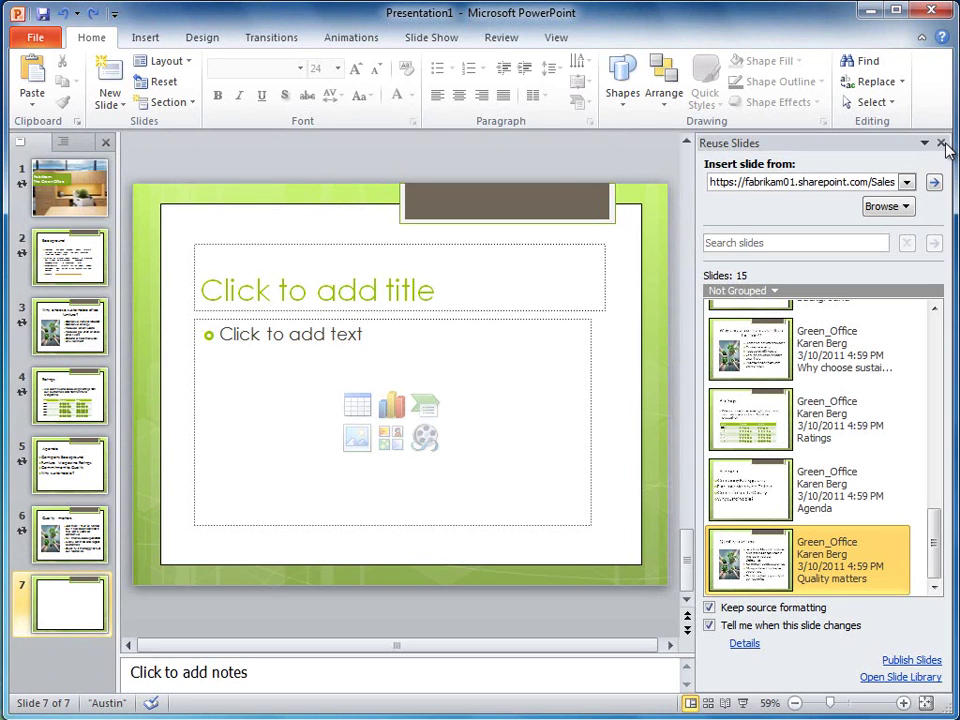
Close the Reuse Slides pane so the empty seventh slide fills the editing area
{"action": "left_click", "coordinate": [941, 144]}
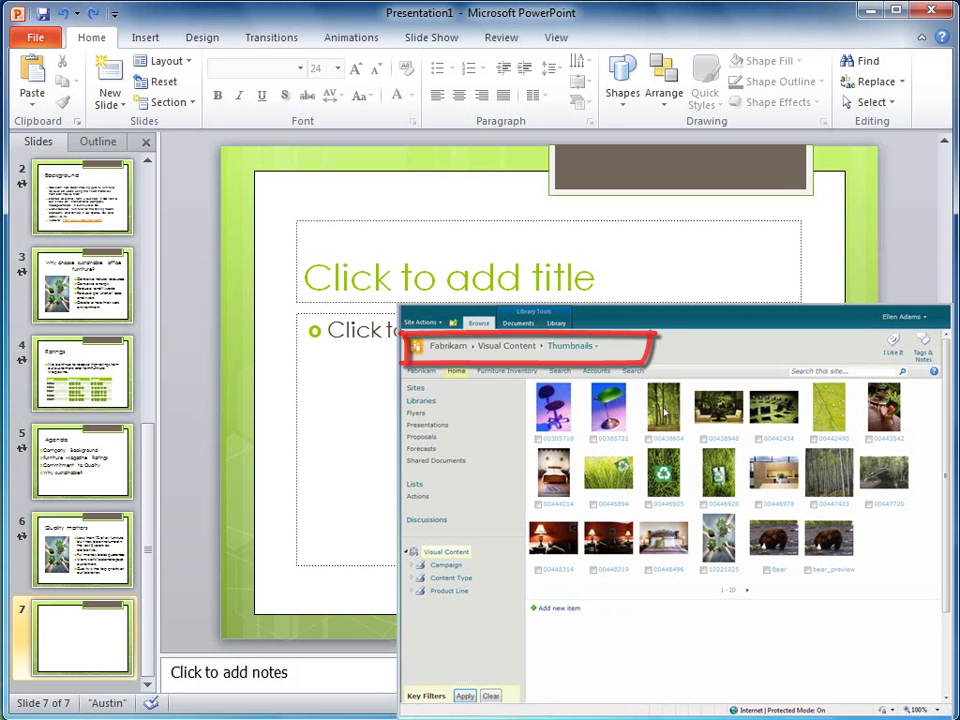
{"action": "mouse_move", "coordinate": [665, 412]}
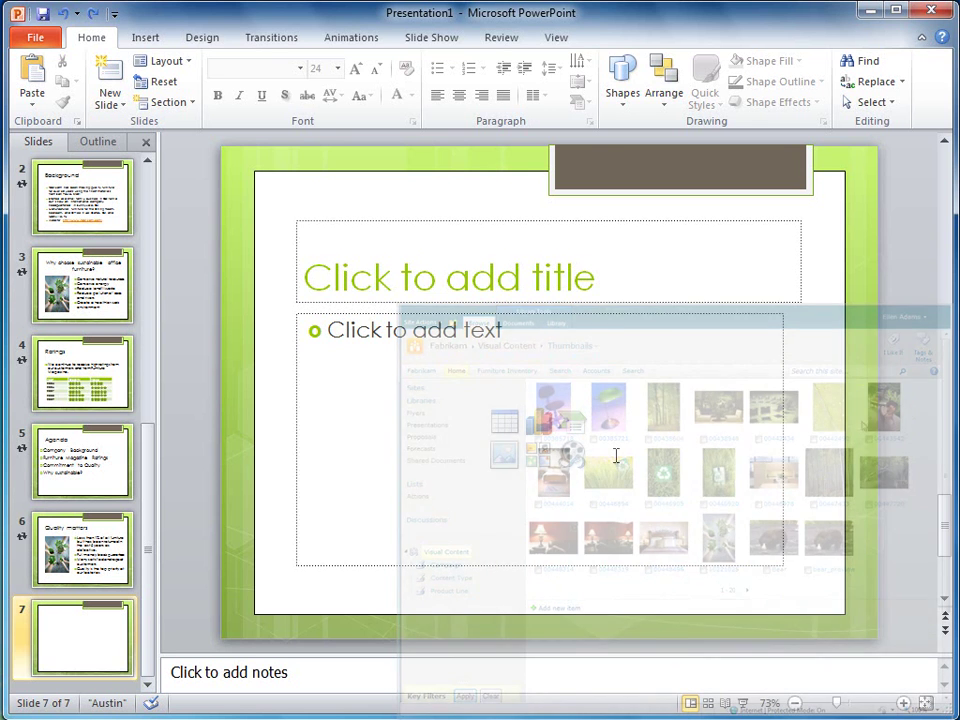
Start a video insert on slide 7 and open the Fabrikam - Visual Content SharePoint library
{"action": "left_click", "coordinate": [572, 455]}
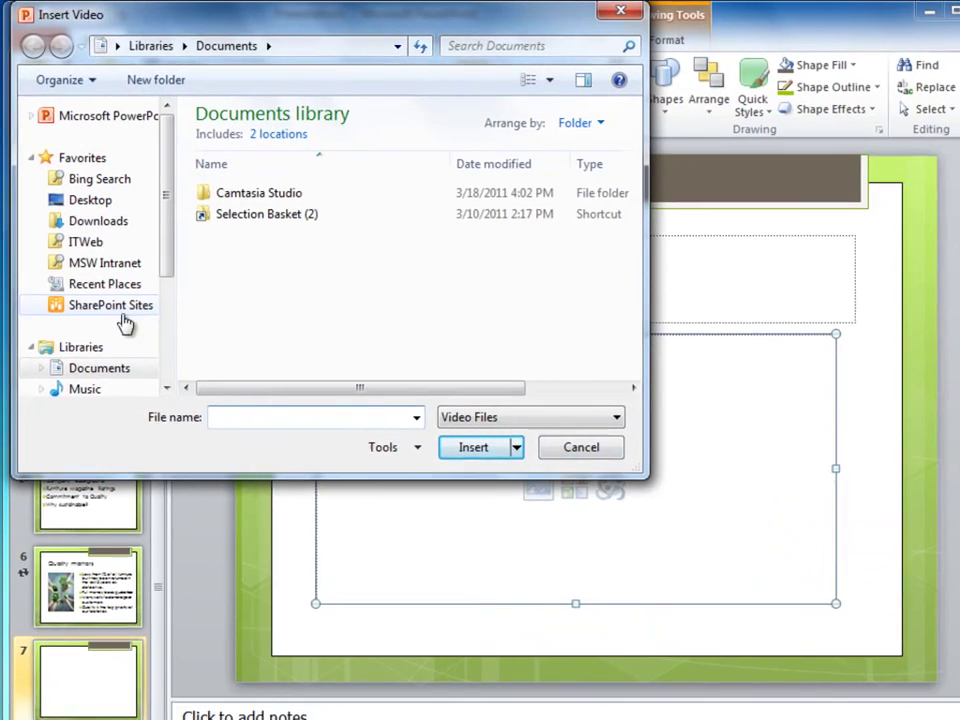
{"action": "left_click", "coordinate": [121, 312]}
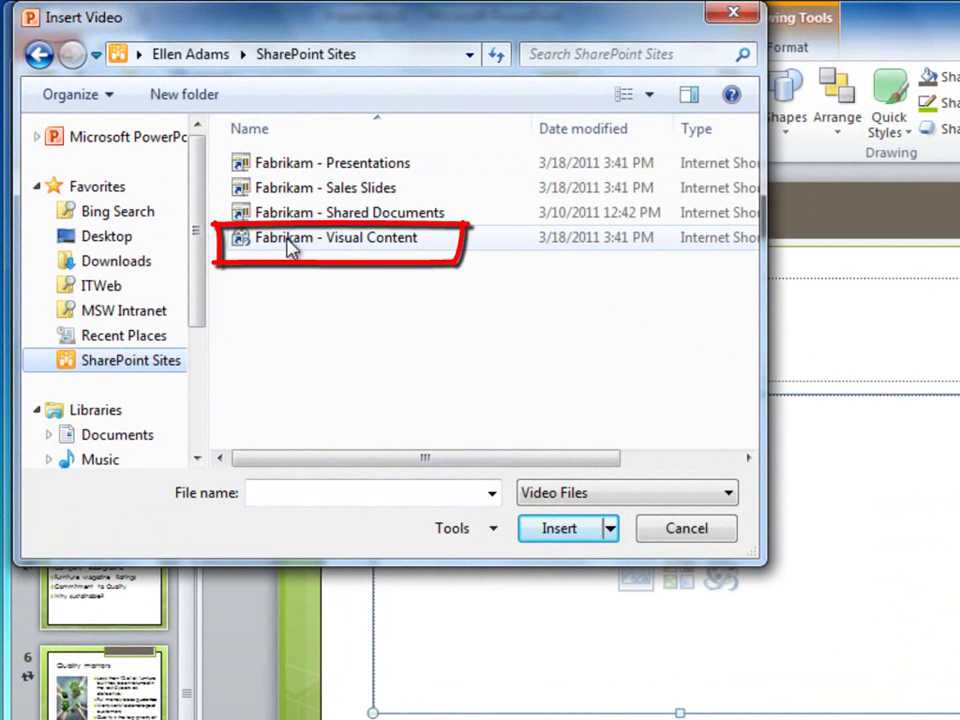
{"action": "left_click", "coordinate": [287, 247]}
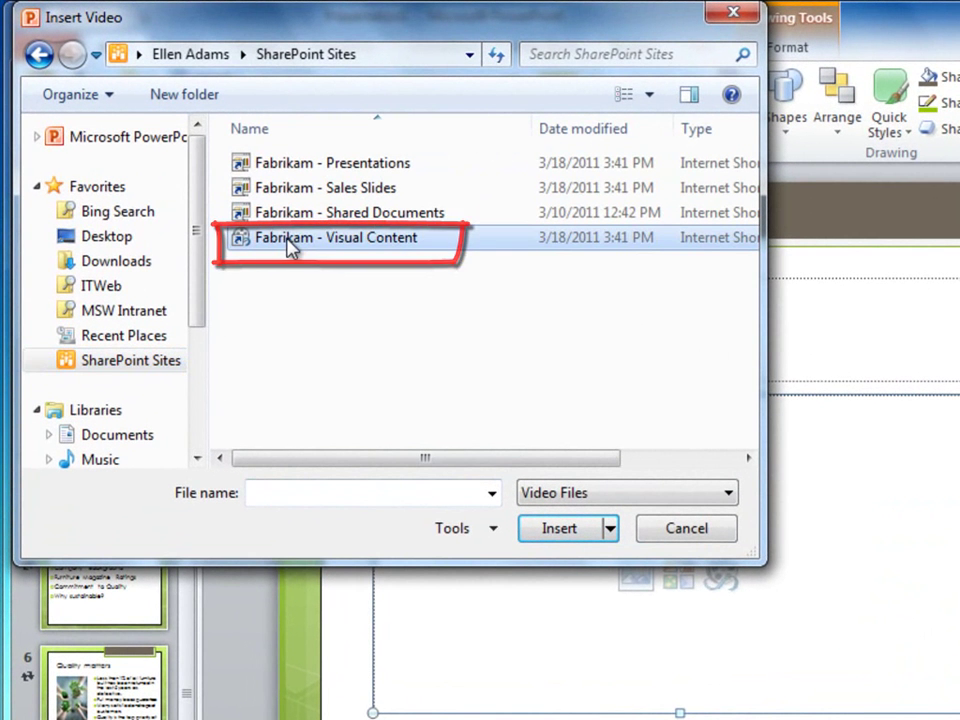
{"action": "double_click", "coordinate": [287, 247]}
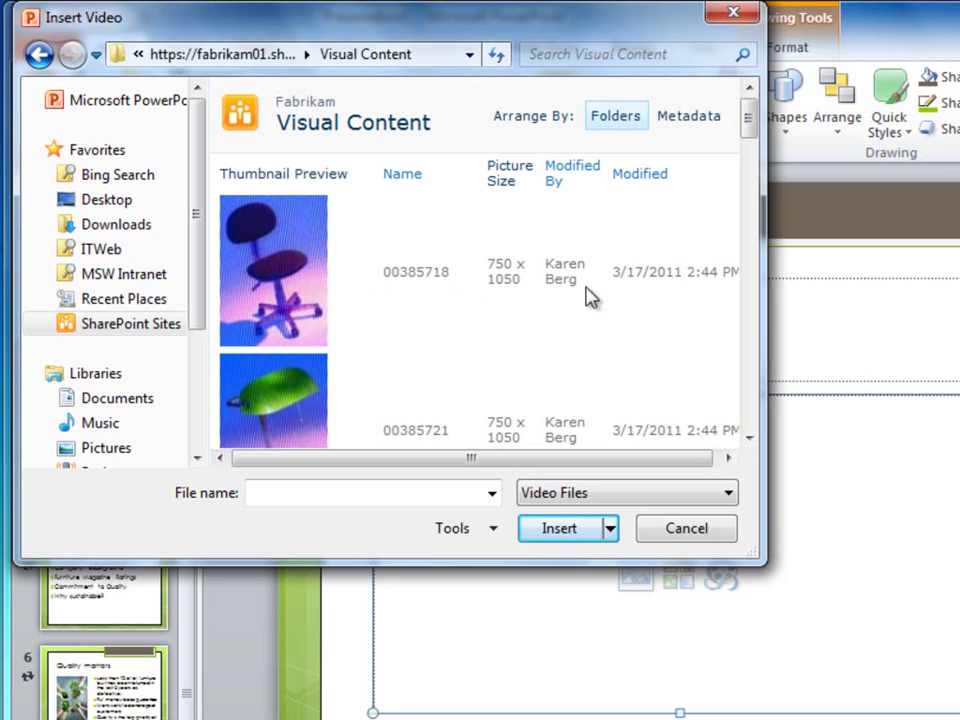
Filter the library by the Video content-type tag and insert the Bear video
{"action": "left_click", "coordinate": [689, 120]}
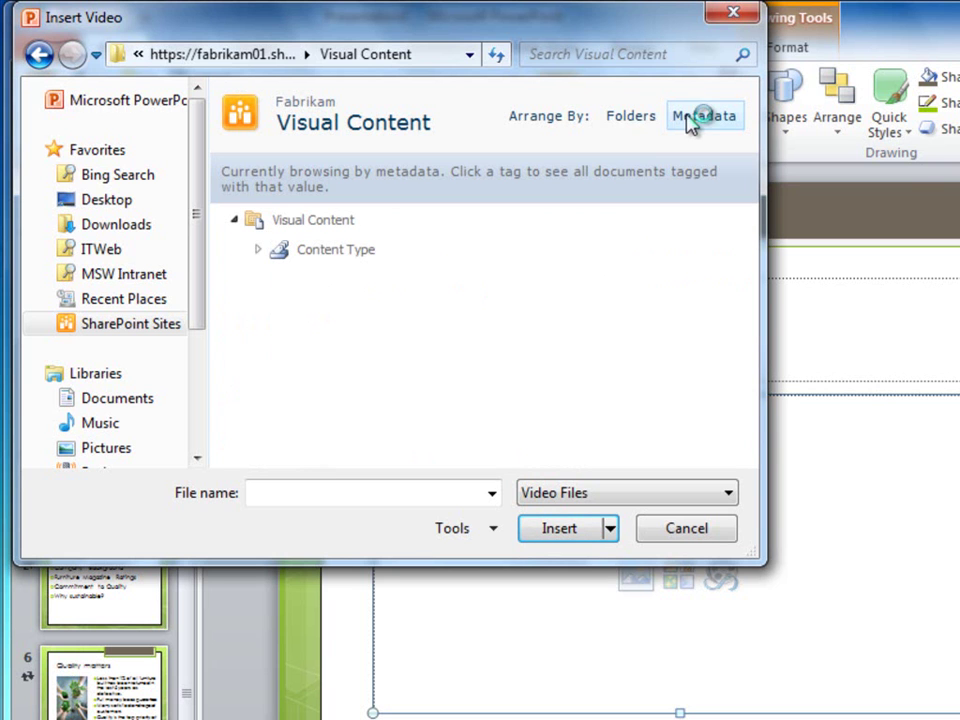
{"action": "left_click", "coordinate": [257, 250]}
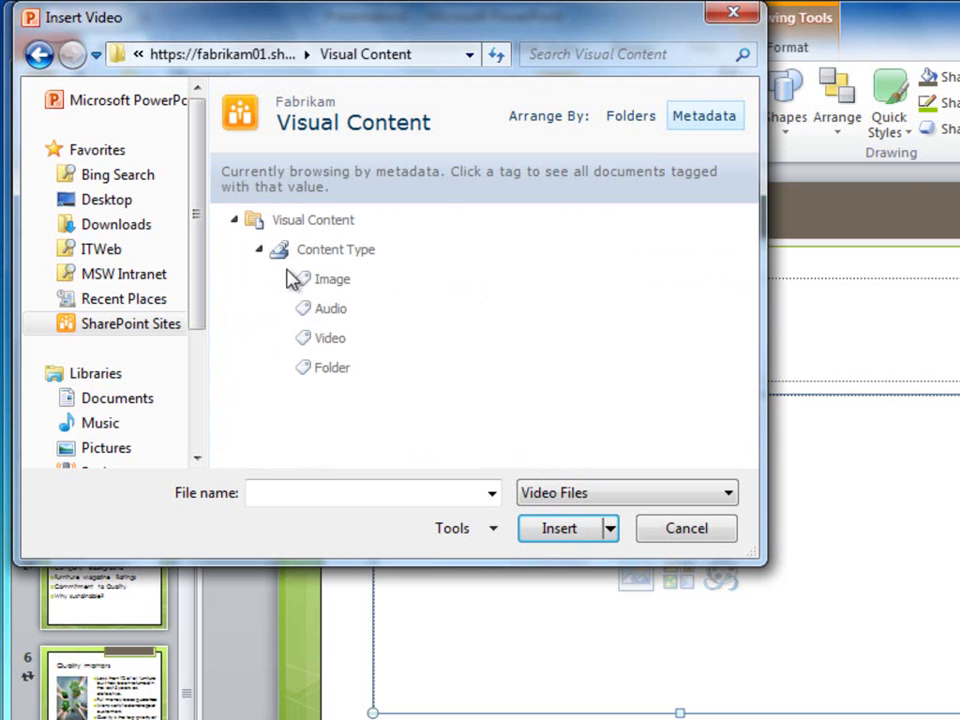
{"action": "left_click", "coordinate": [337, 341]}
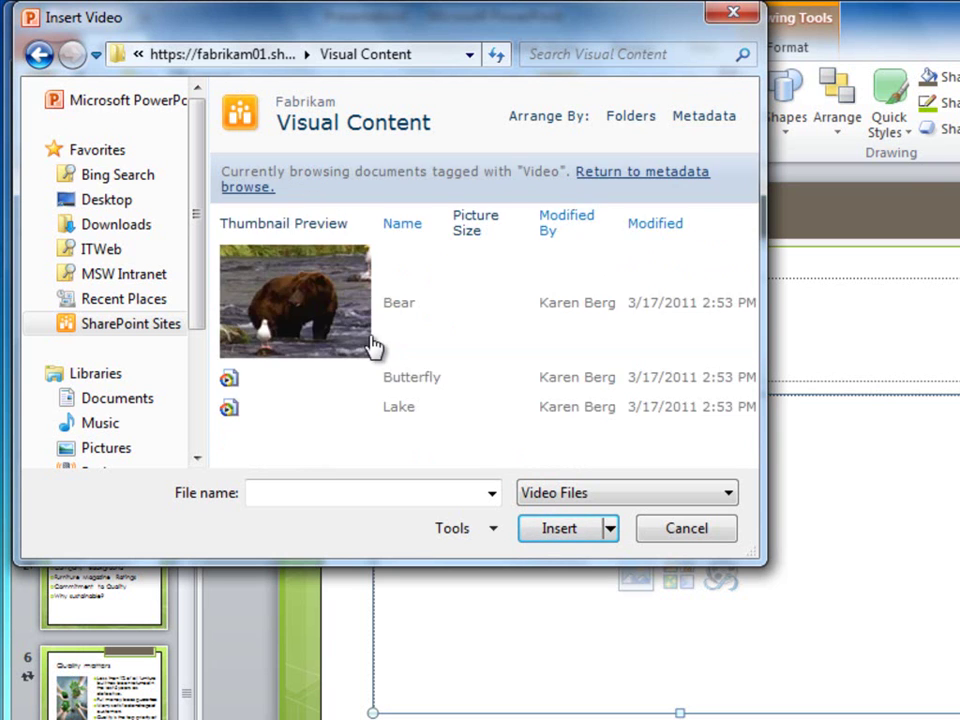
{"action": "left_click", "coordinate": [318, 315]}
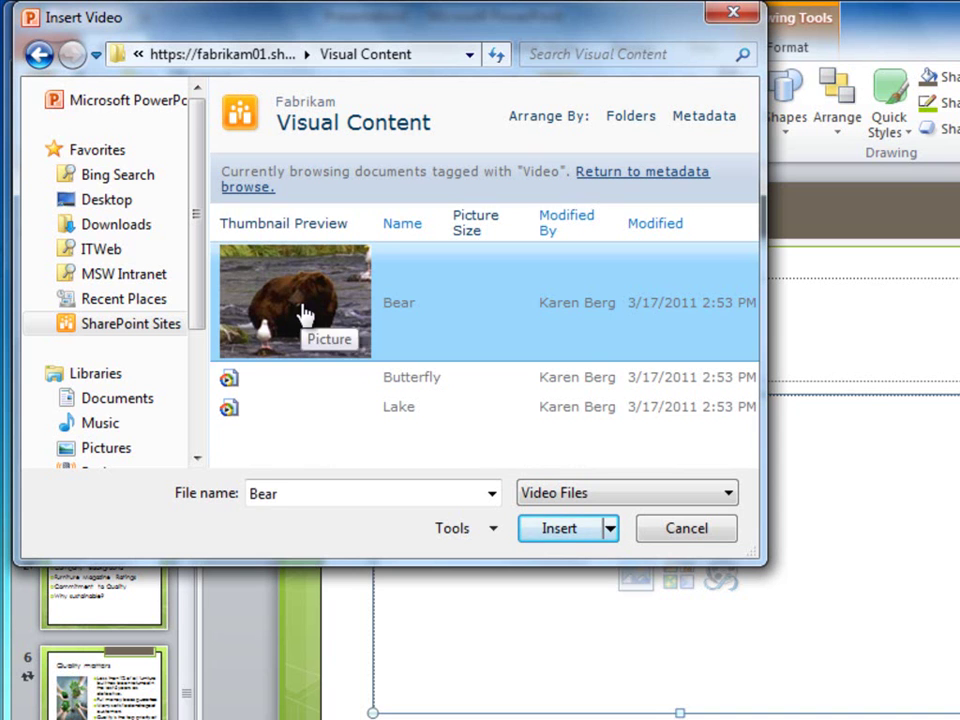
{"action": "left_click", "coordinate": [563, 530]}
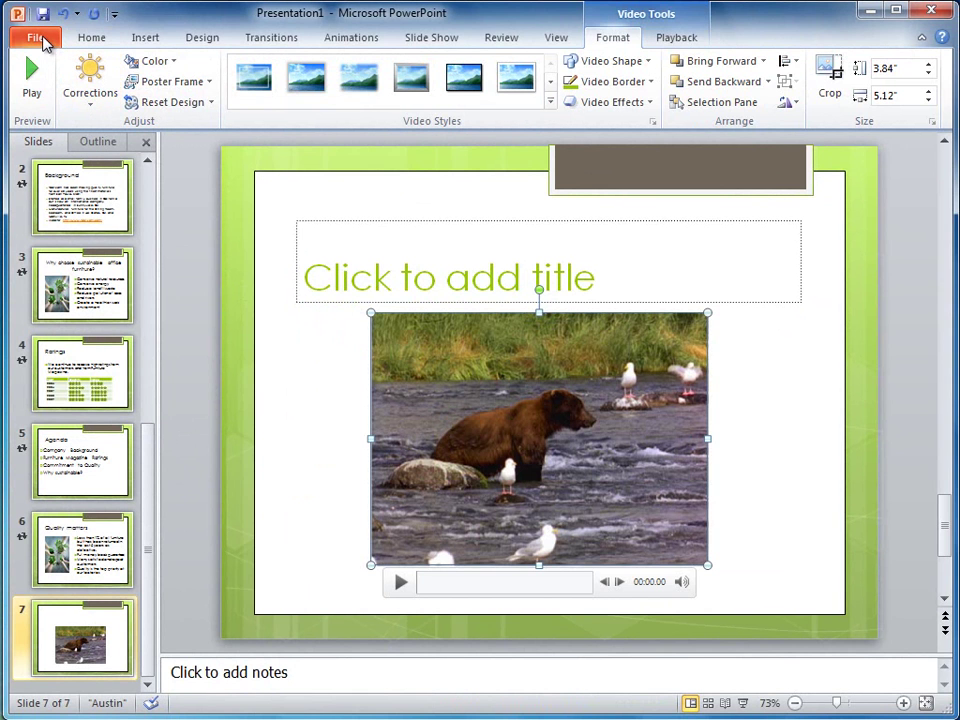
Save the deck as 'New Green Campaign' in the Fabrikam - Presentations SharePoint library
{"action": "left_click", "coordinate": [45, 42]}
{"action": "left_click", "coordinate": [70, 95]}
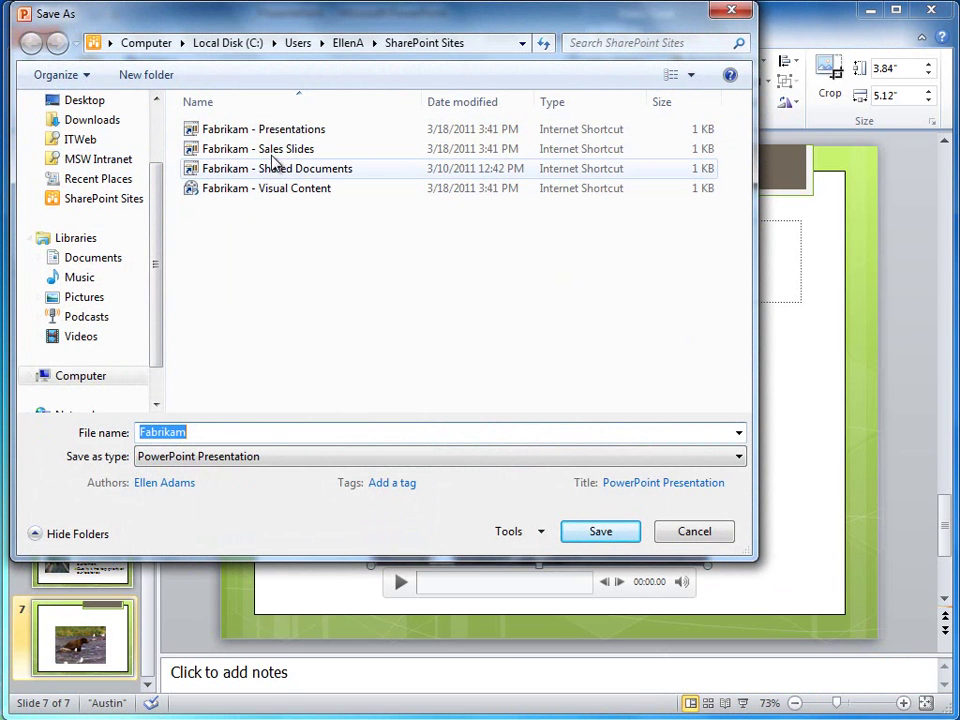
{"action": "left_click", "coordinate": [276, 135]}
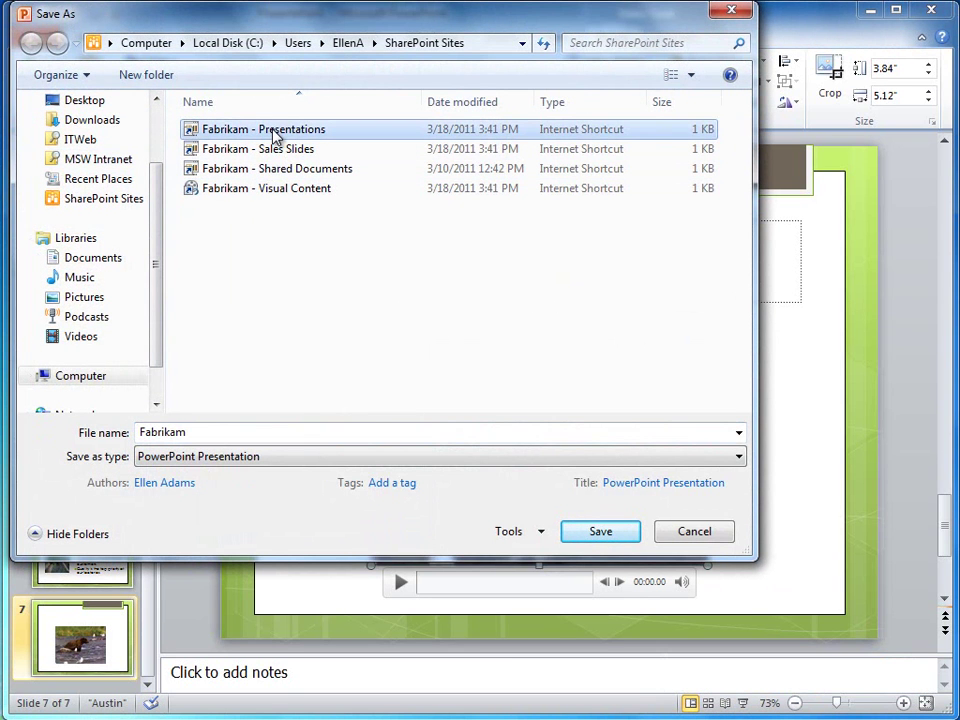
{"action": "double_click", "coordinate": [276, 135]}
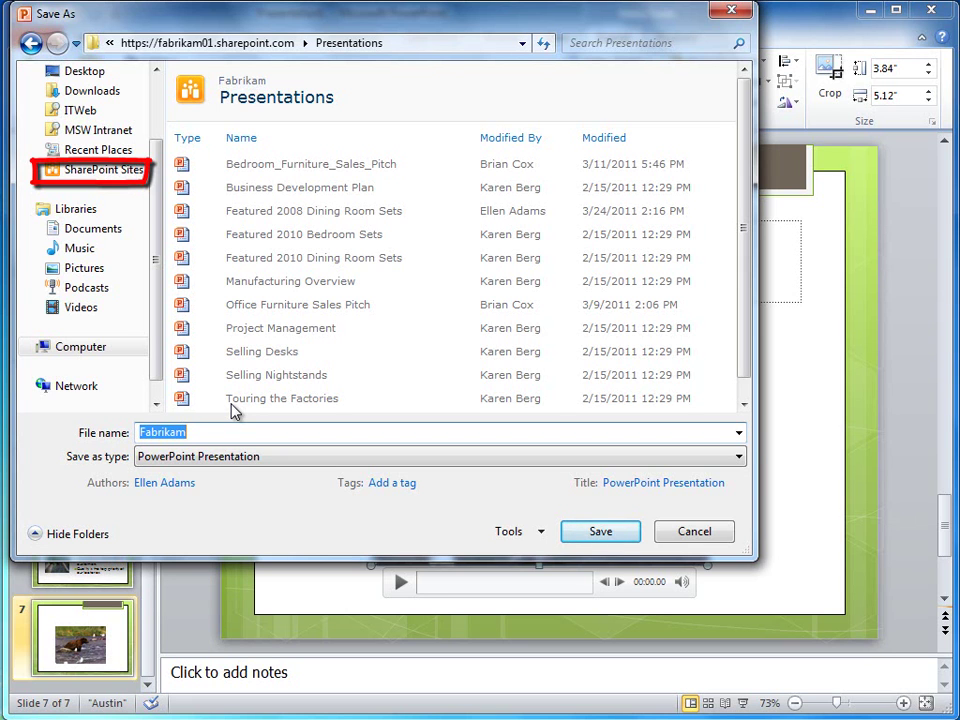
{"action": "type", "text": "New"}
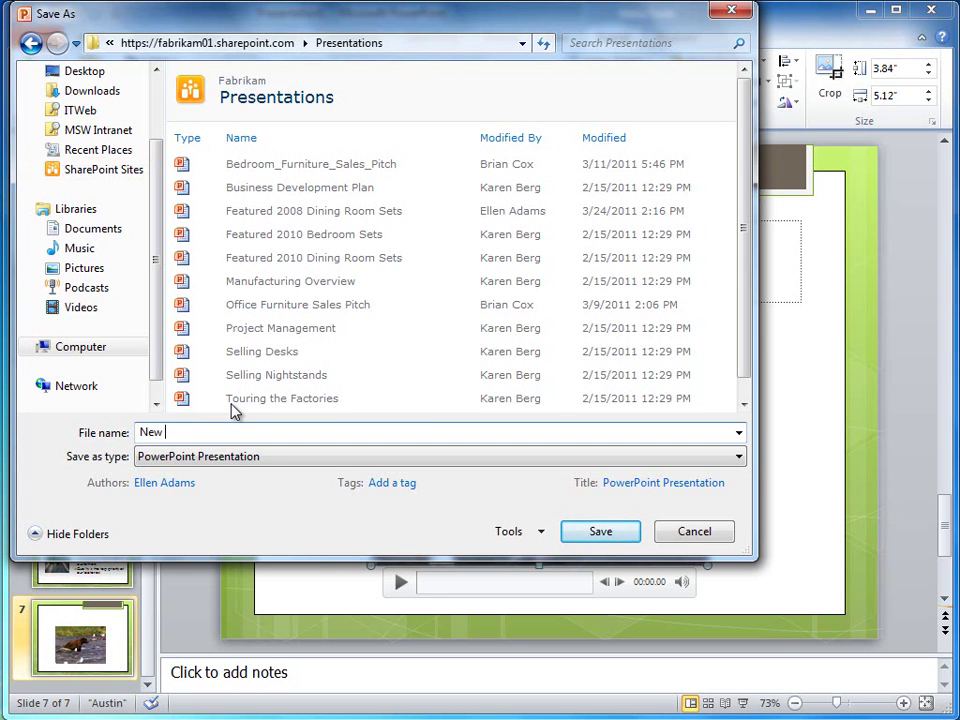
{"action": "type", "text": " Green Campaign"}
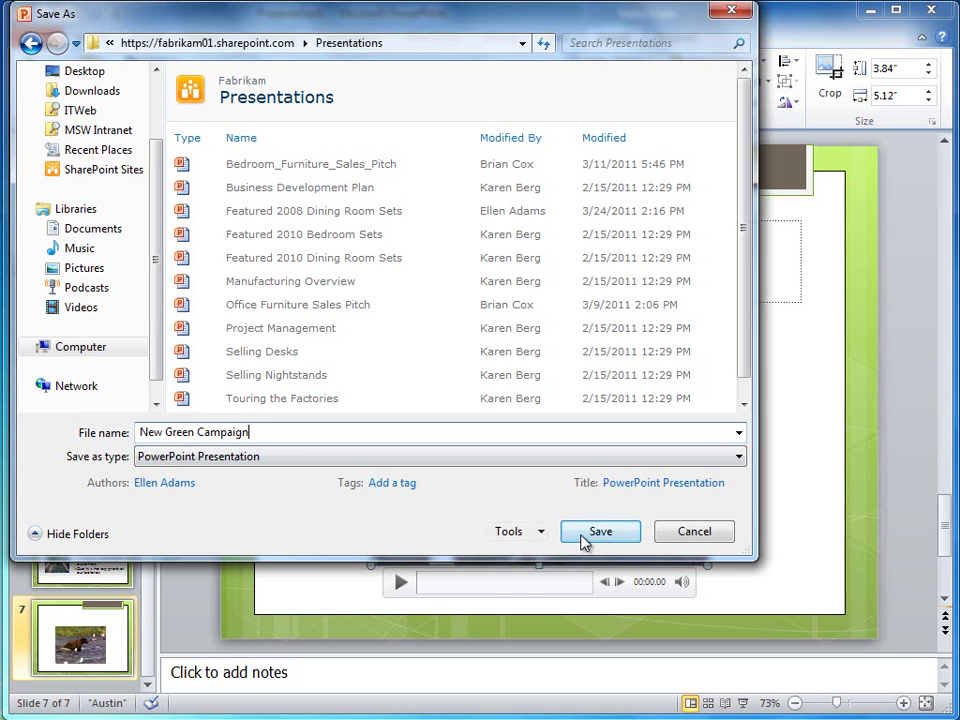
{"action": "left_click", "coordinate": [586, 536]}
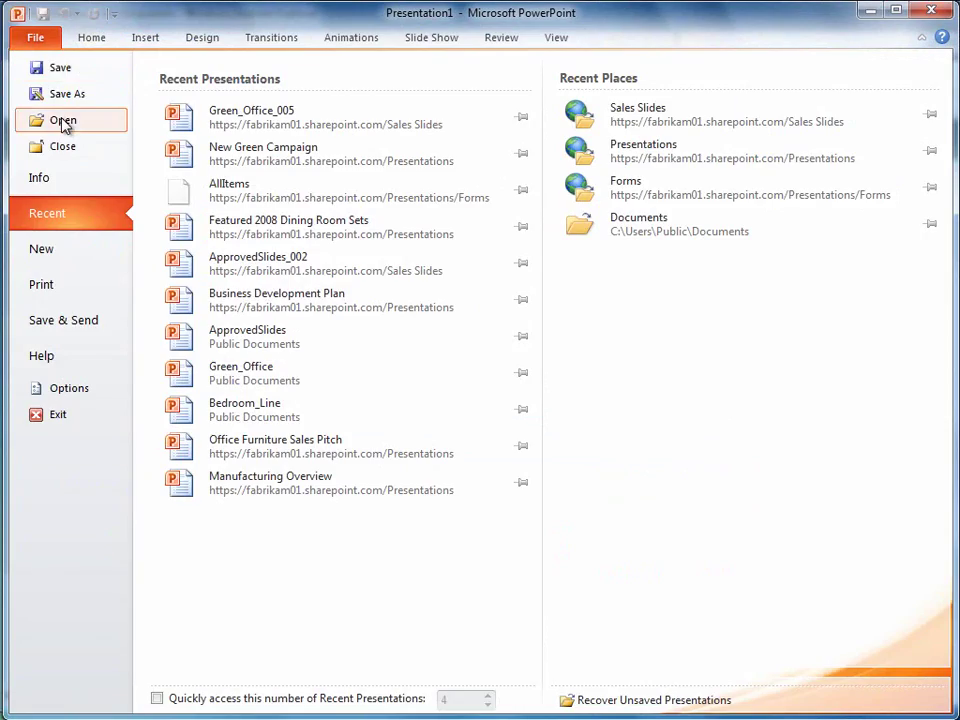
Reopen 'New Green Campaign' from the Fabrikam - Presentations library through SharePoint Sites
{"action": "left_click", "coordinate": [58, 122]}
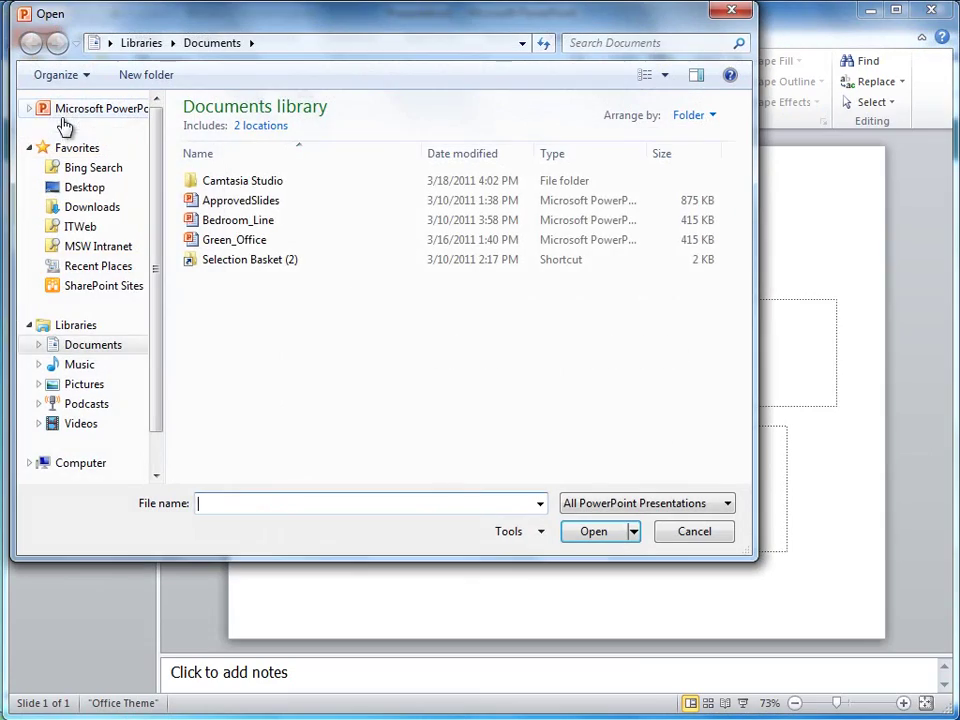
{"action": "left_click", "coordinate": [98, 286]}
{"action": "left_click", "coordinate": [283, 135]}
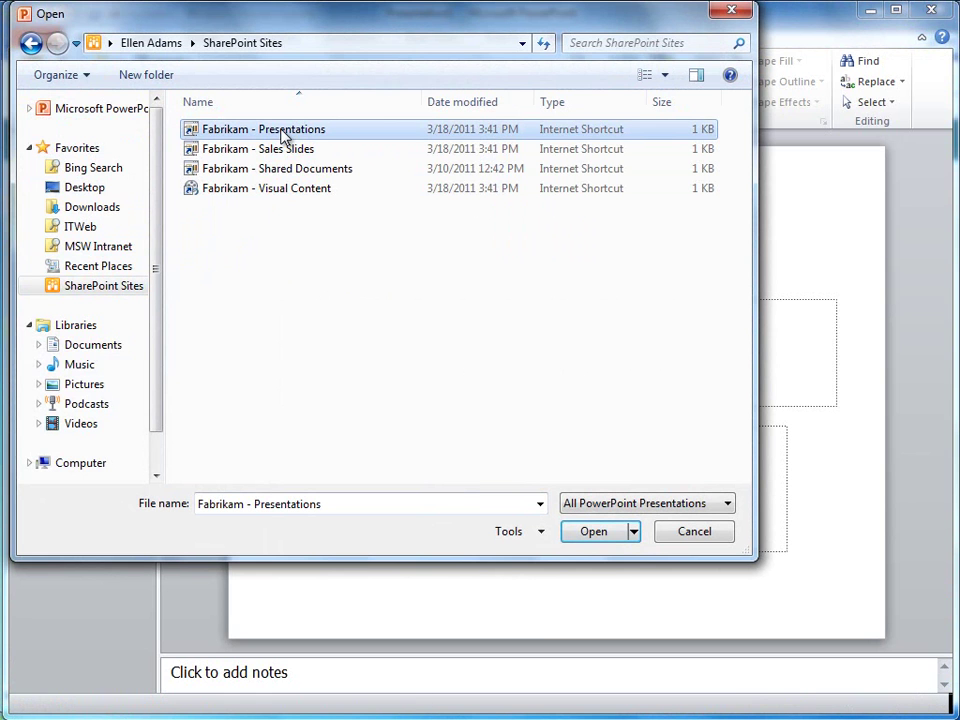
{"action": "double_click", "coordinate": [283, 135]}
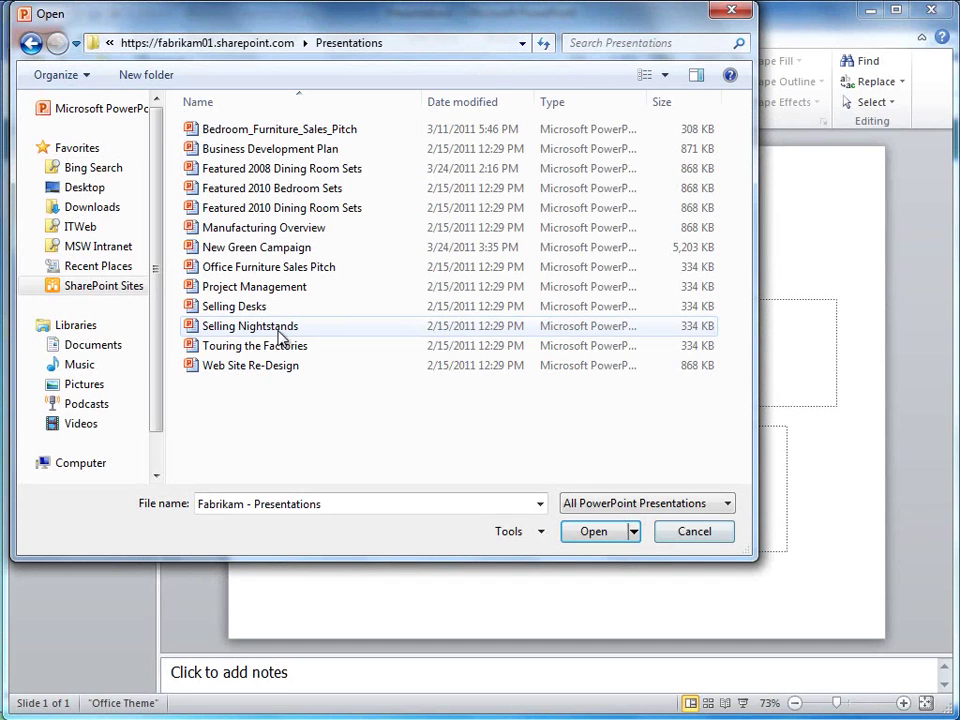
{"action": "left_click", "coordinate": [285, 246]}
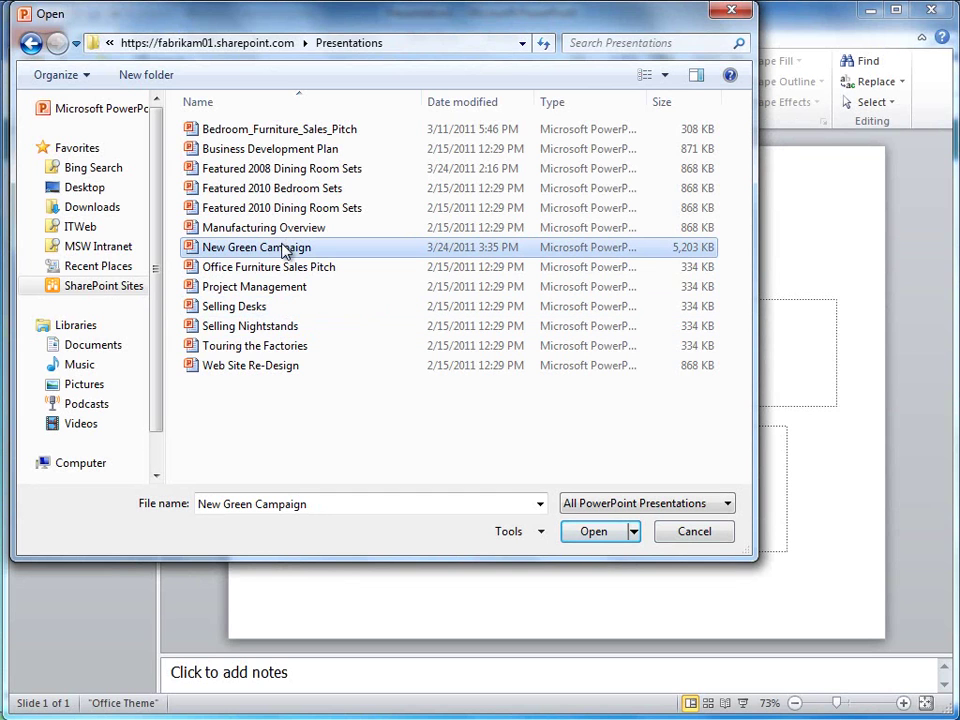
{"action": "left_click", "coordinate": [592, 531]}
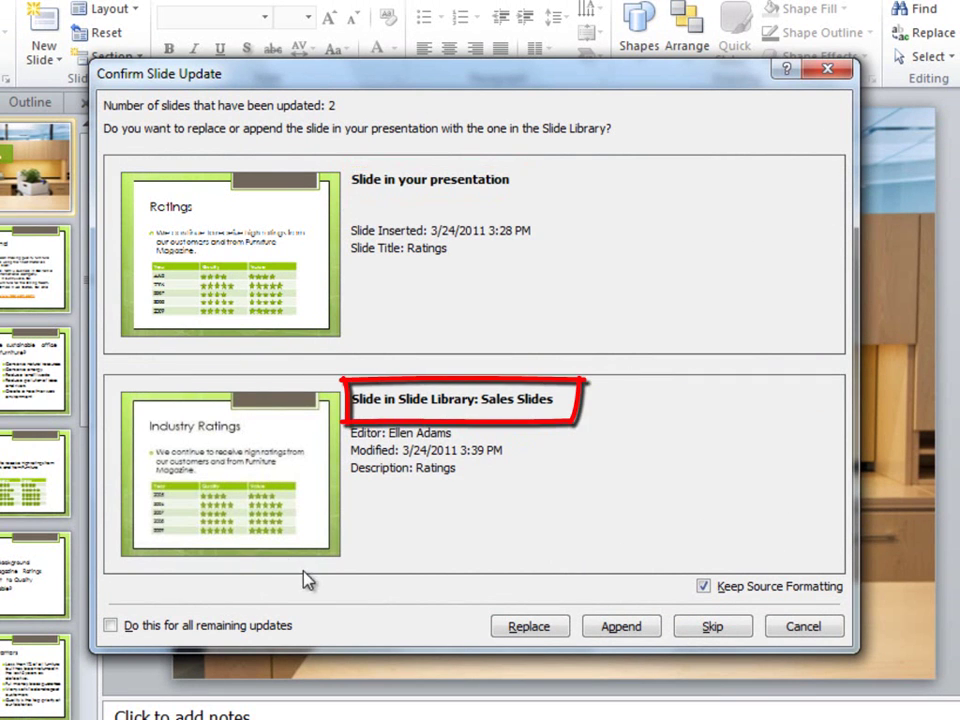
Accept Replace for both the Ratings and Background slide update prompts
{"action": "left_click", "coordinate": [527, 628]}
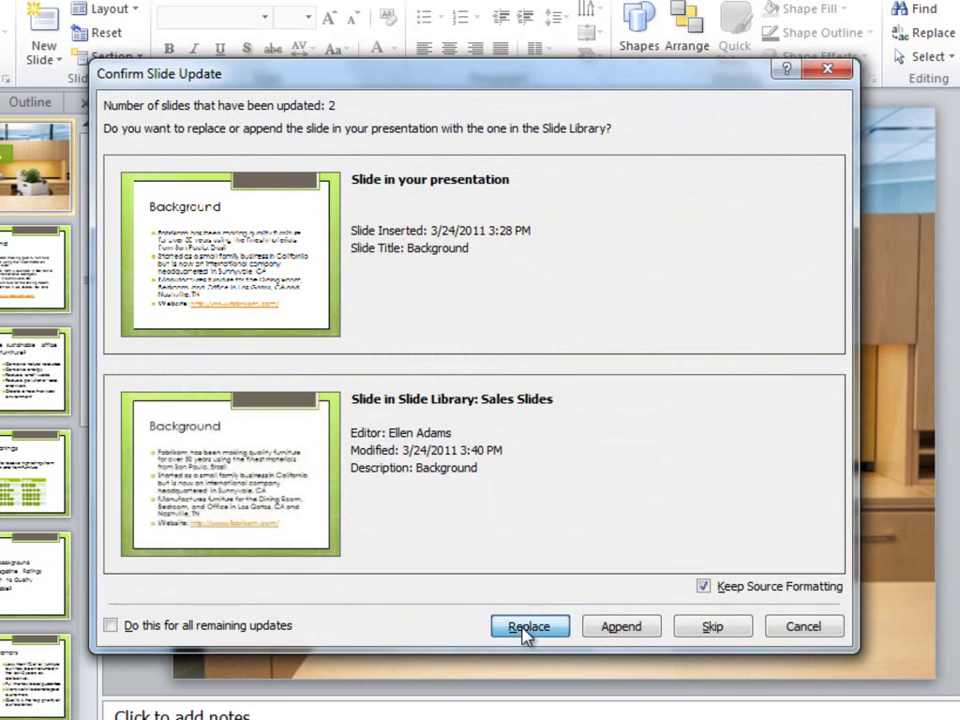
{"action": "left_click", "coordinate": [527, 628]}
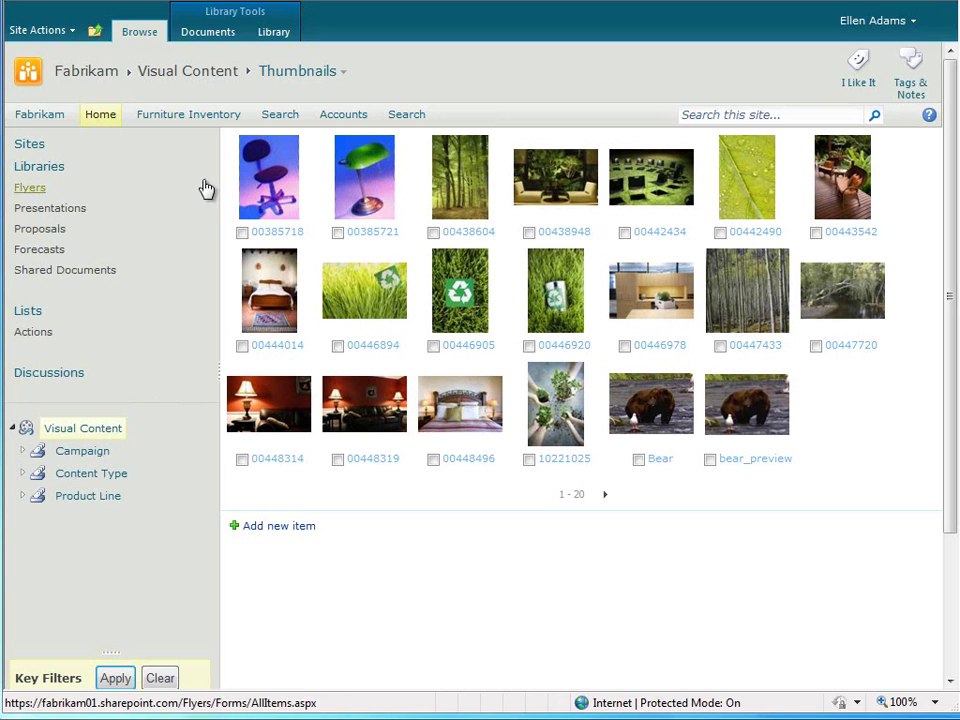
Show the Library ribbon tab and its Connect to Office options
{"action": "left_click", "coordinate": [271, 33]}
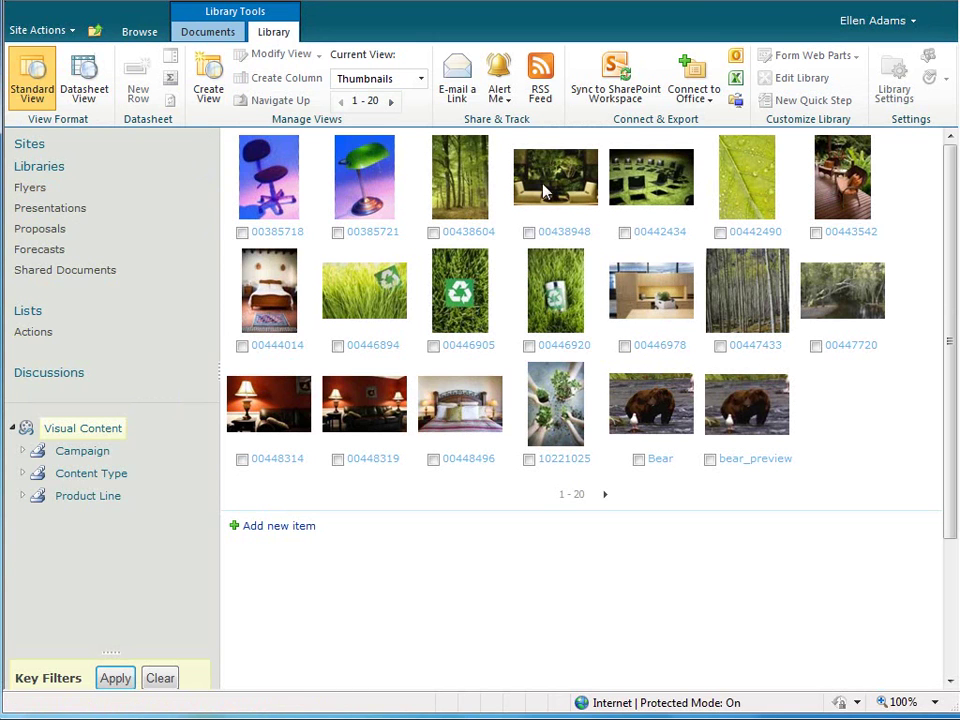
{"action": "left_click", "coordinate": [709, 104]}
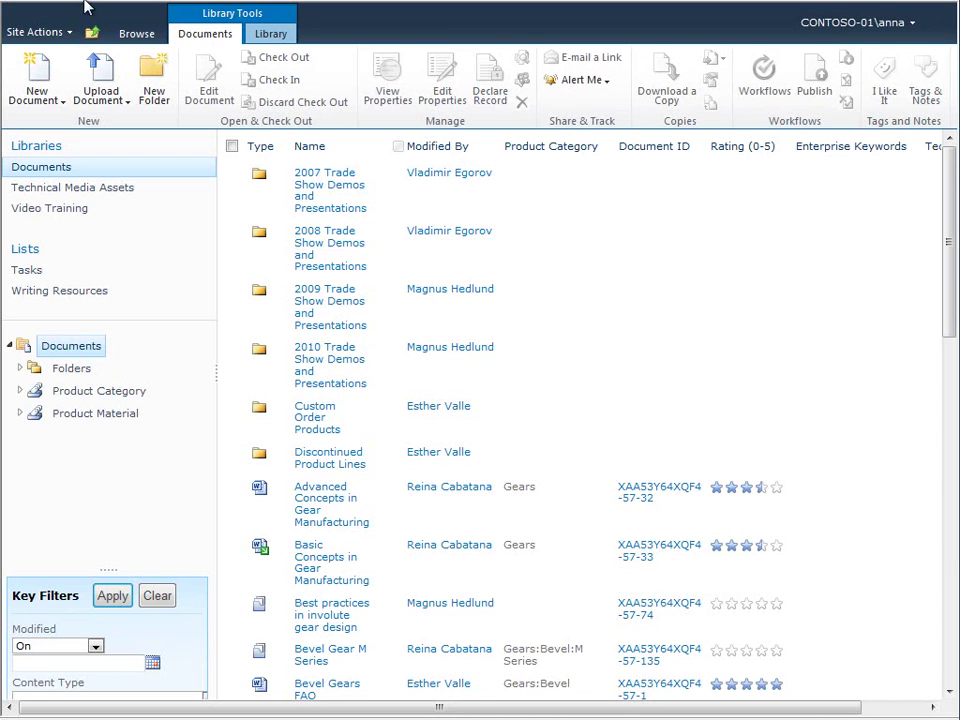
List the New Document templates, such as Product Manual, FAQ and Installation Guide
{"action": "left_click", "coordinate": [63, 102]}
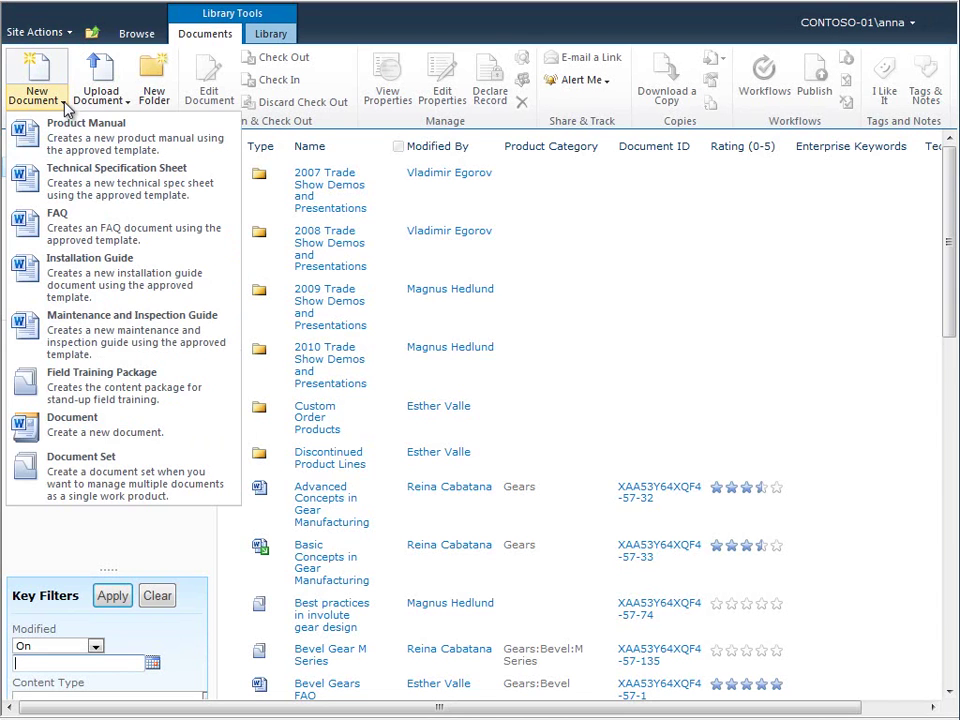